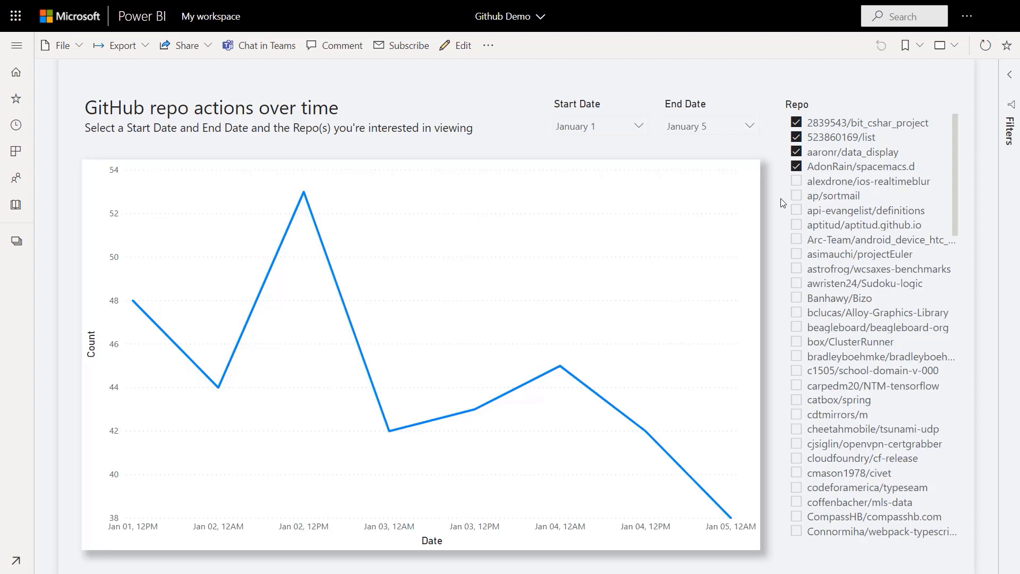
Step the End Date slicer through January 19, 31, February 15, 17, 28, ending at March 10.
{"action": "left_click", "coordinate": [754, 132]}
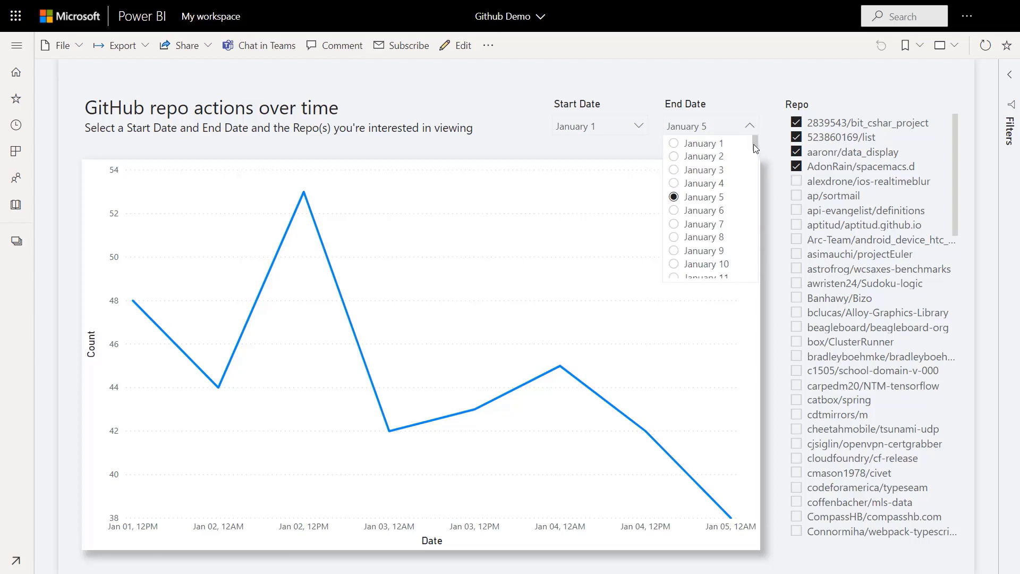
{"action": "left_click_drag", "start_coordinate": [755, 151], "coordinate": [756, 165]}
{"action": "left_click", "coordinate": [733, 198]}
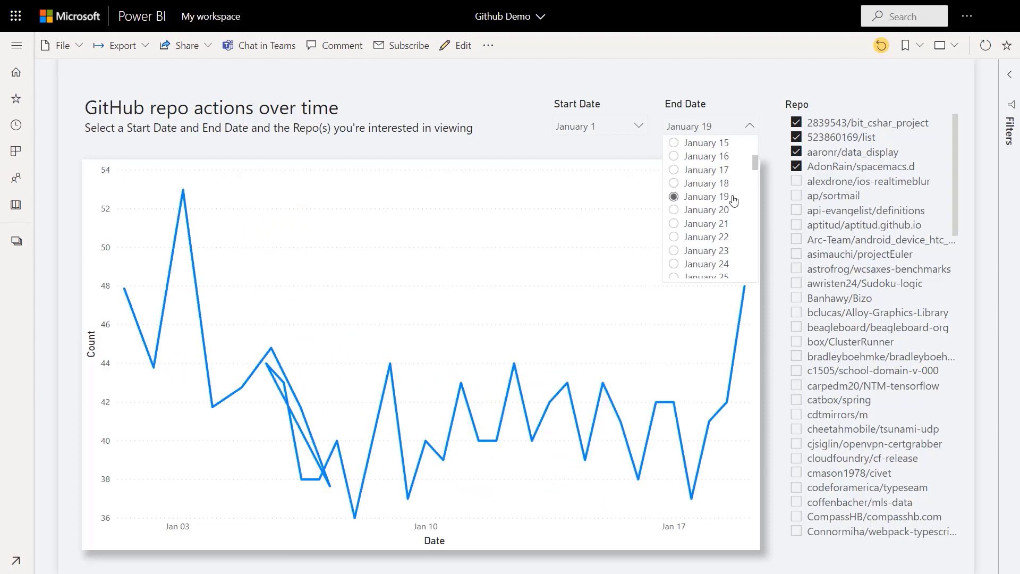
{"action": "left_click_drag", "start_coordinate": [754, 166], "coordinate": [756, 175]}
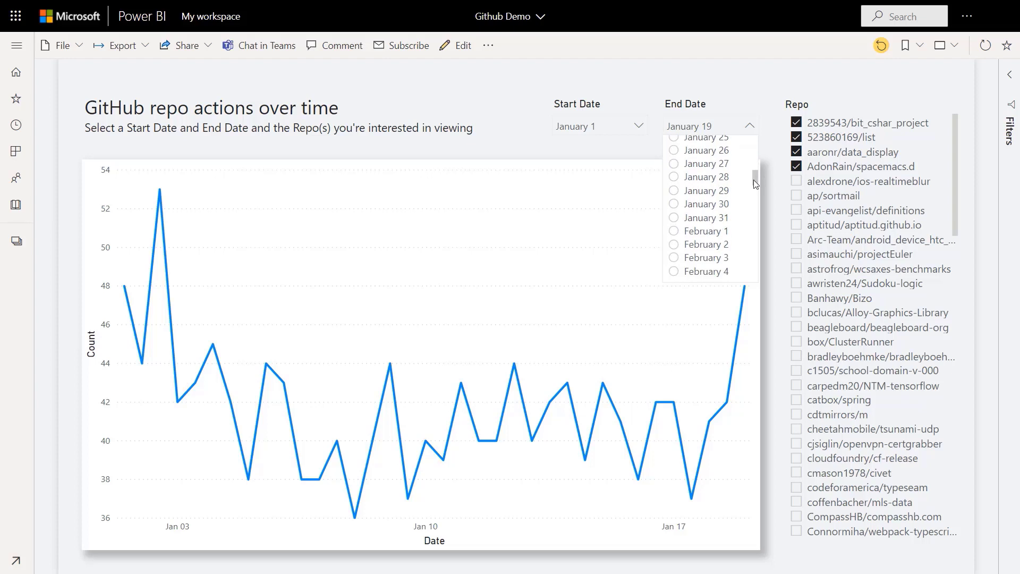
{"action": "left_click", "coordinate": [729, 223]}
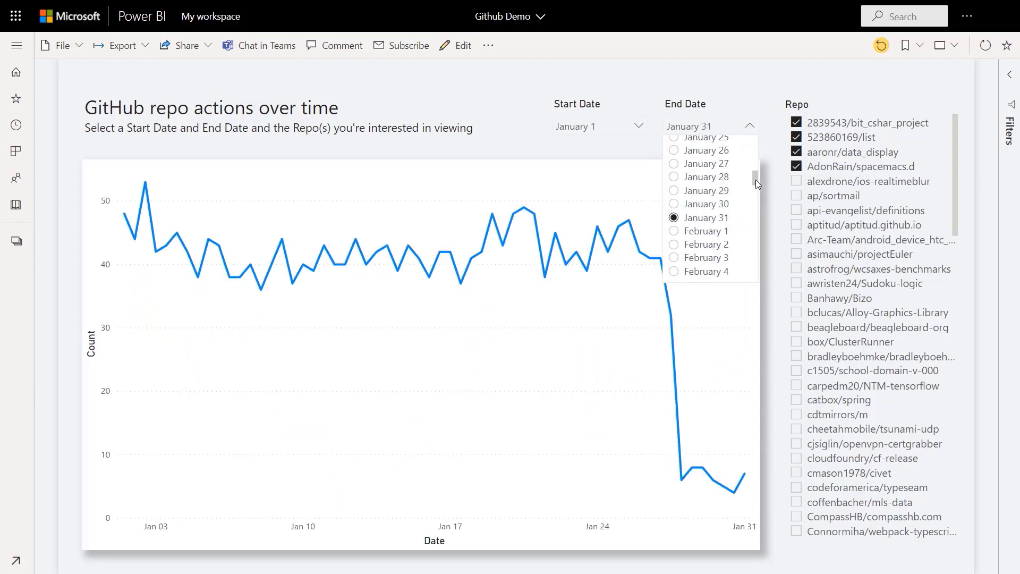
{"action": "left_click_drag", "start_coordinate": [757, 180], "coordinate": [757, 197]}
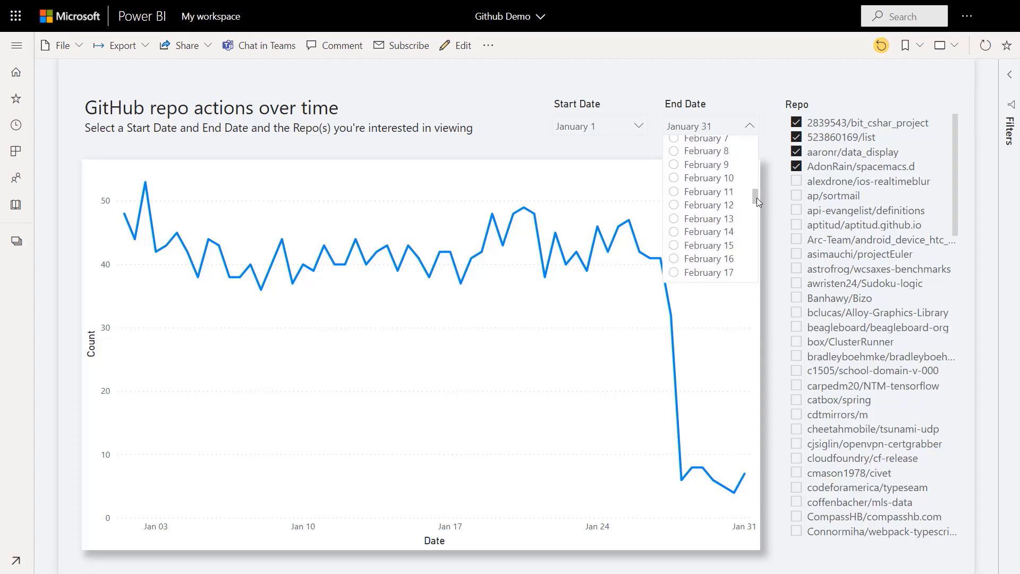
{"action": "left_click", "coordinate": [732, 247]}
{"action": "left_click", "coordinate": [727, 273]}
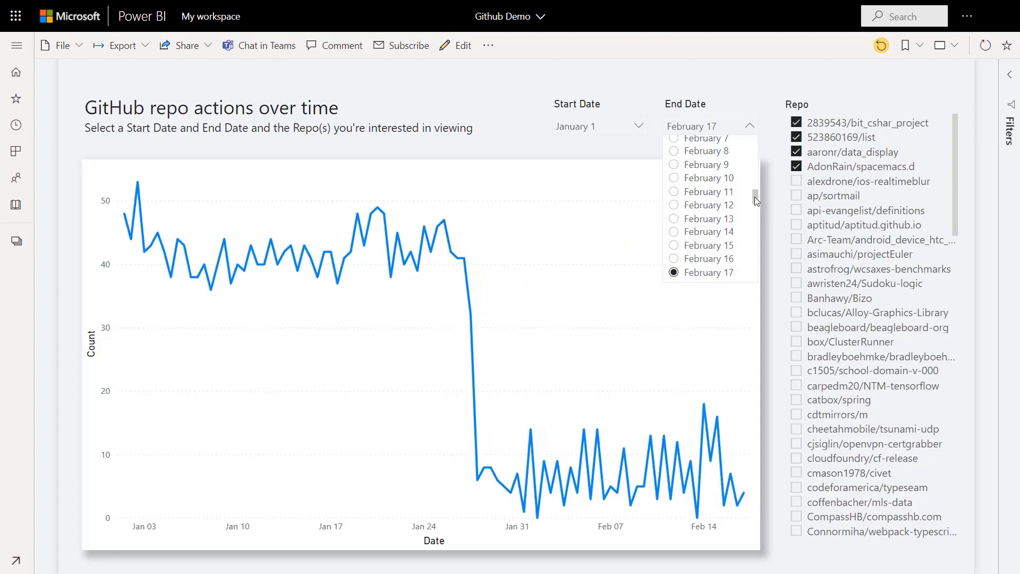
{"action": "scroll", "coordinate": [755, 196], "scroll_direction": "down", "scroll_amount": 3}
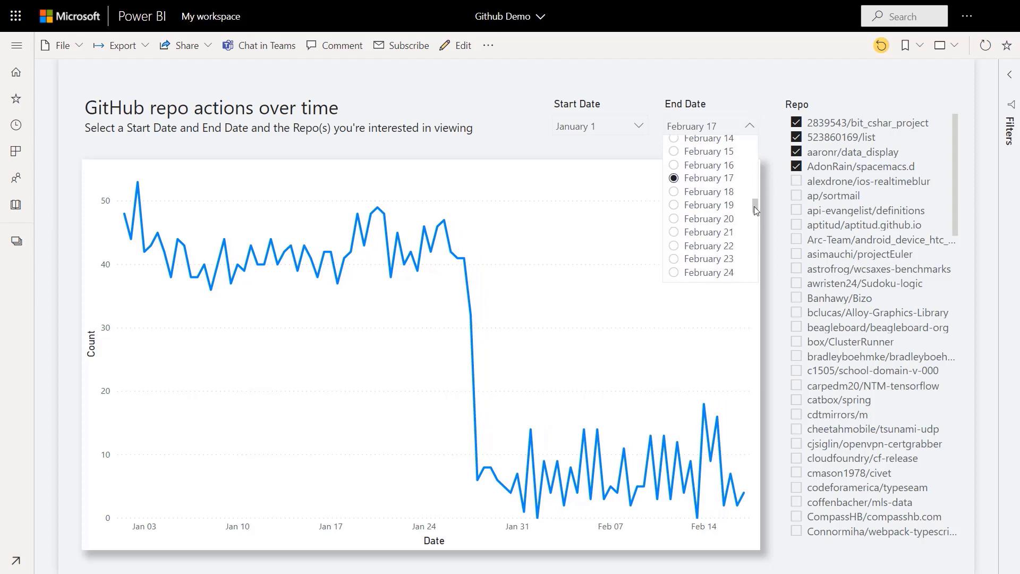
{"action": "scroll", "coordinate": [754, 207], "scroll_direction": "down", "scroll_amount": 3}
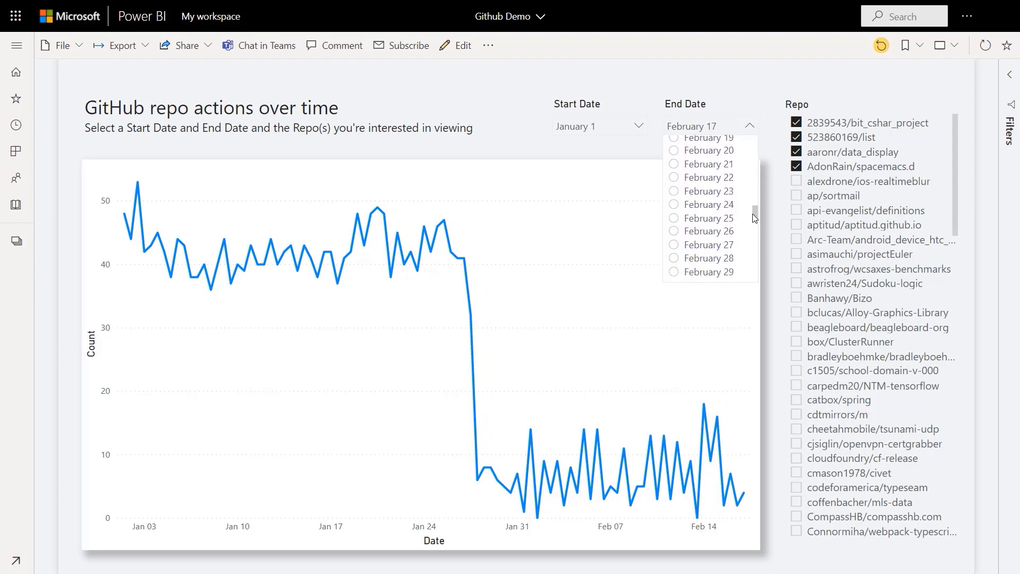
{"action": "left_click", "coordinate": [724, 259]}
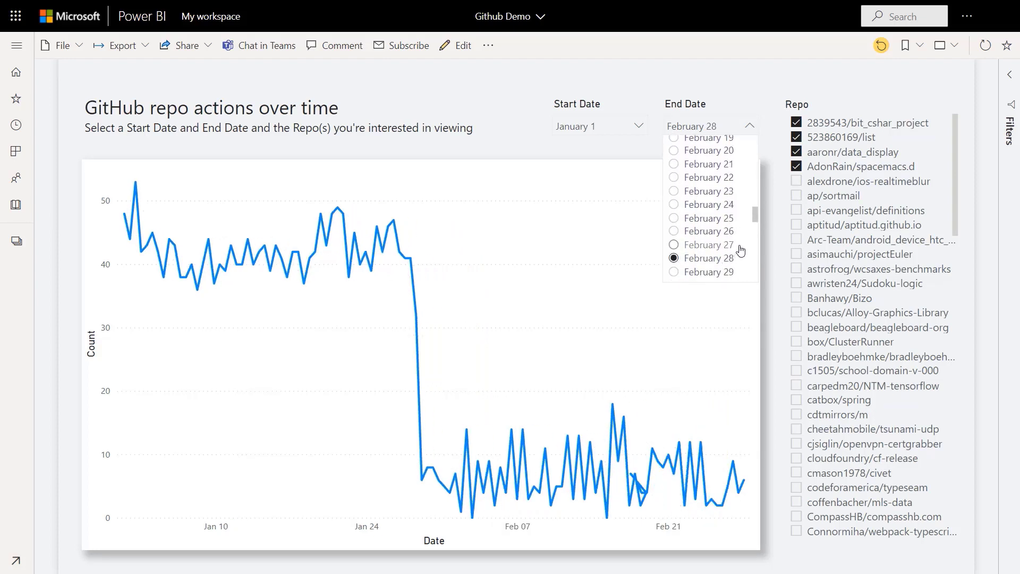
{"action": "left_click_drag", "start_coordinate": [755, 218], "coordinate": [753, 234]}
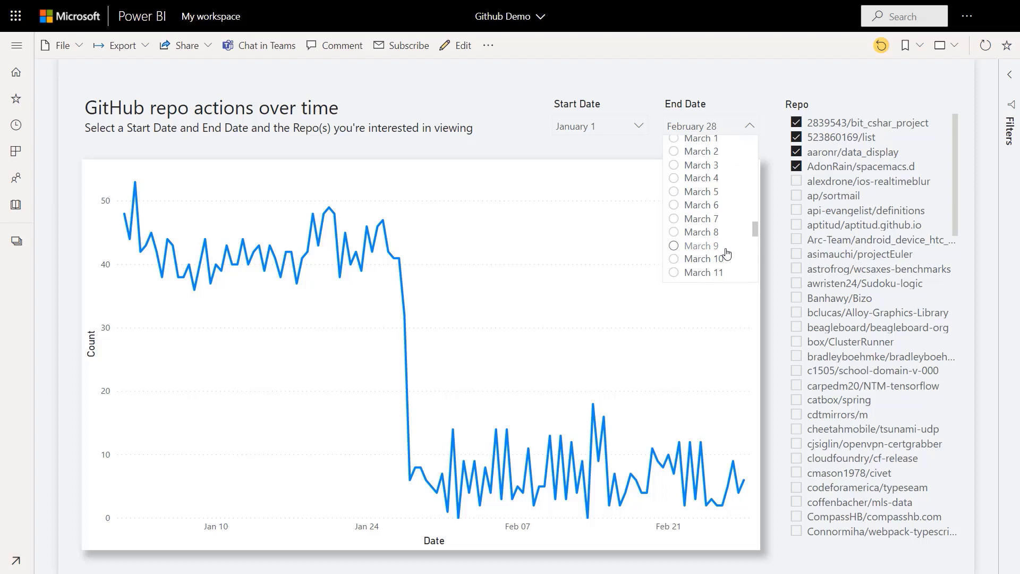
{"action": "left_click", "coordinate": [707, 259]}
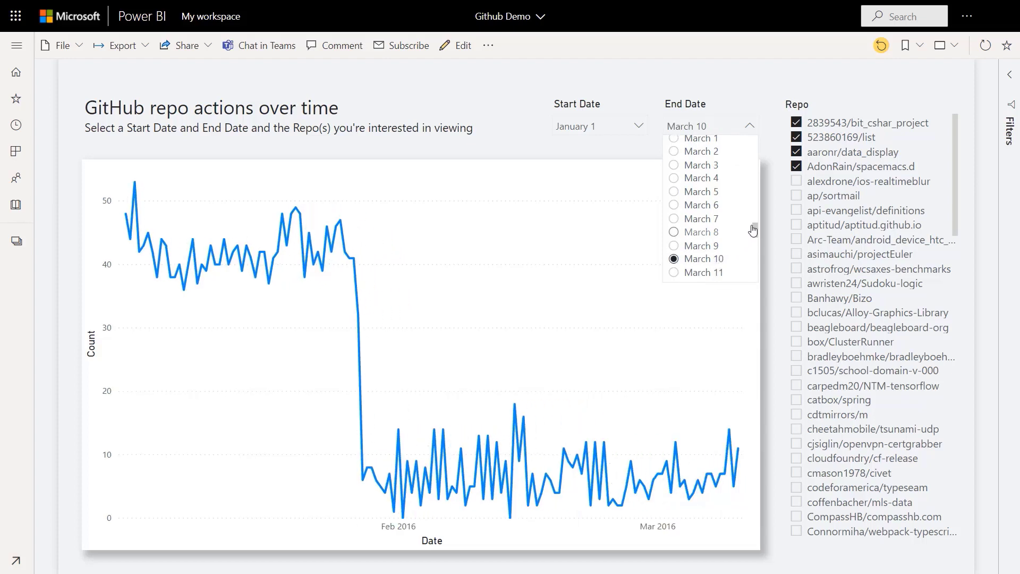
Add alexdrone/ios-realtimeblur, ap/sortmail, api-evangelist/definitions and aptitud/aptitud.github.io to the Repo slicer.
{"action": "left_click", "coordinate": [797, 182]}
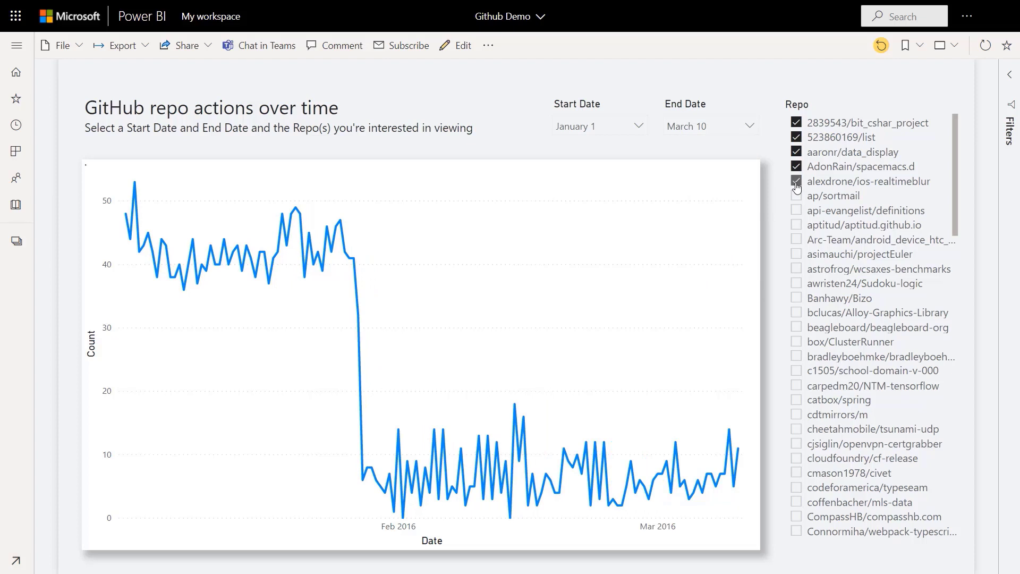
{"action": "left_click", "coordinate": [798, 196]}
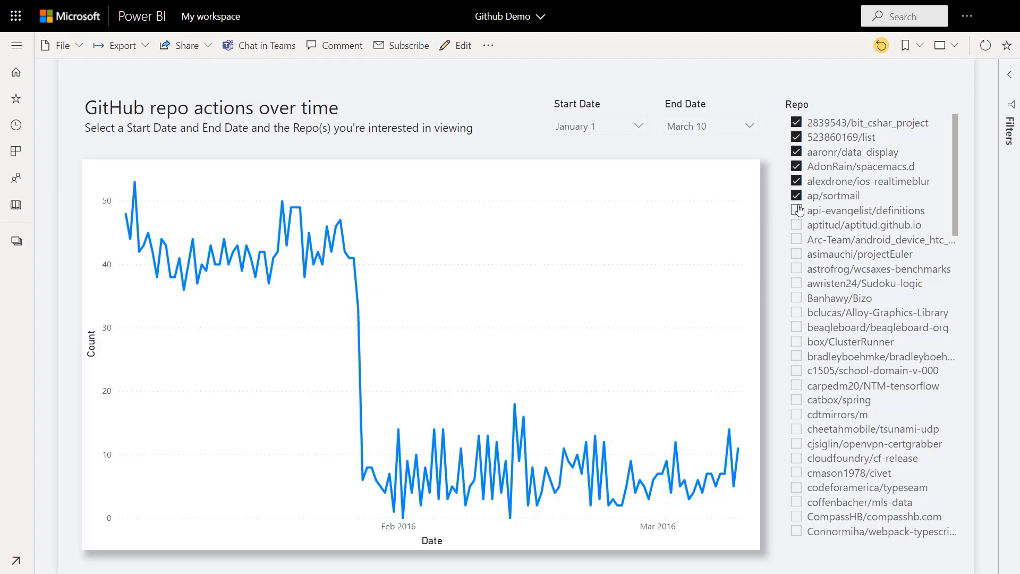
{"action": "left_click", "coordinate": [796, 210]}
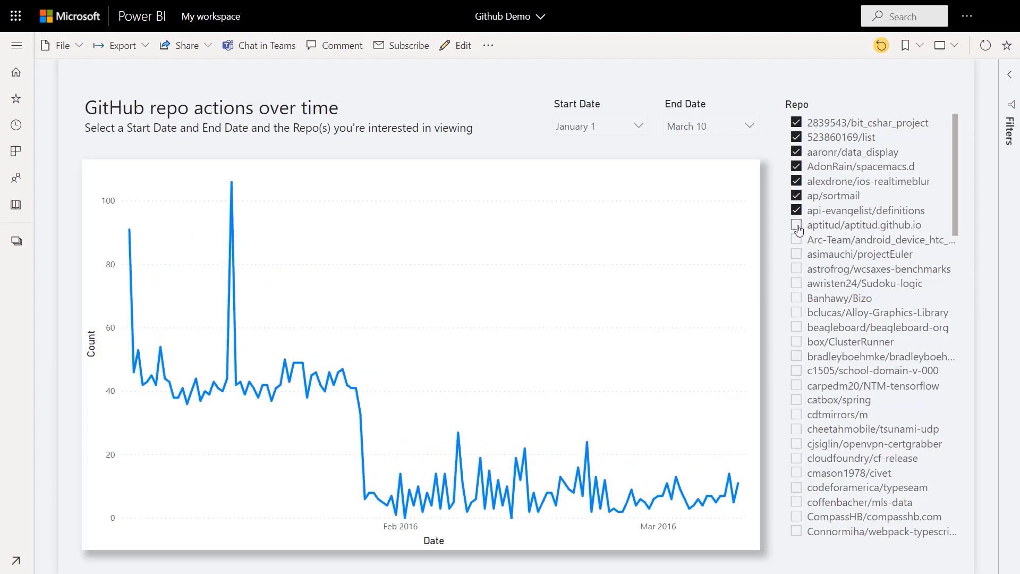
{"action": "left_click", "coordinate": [797, 225]}
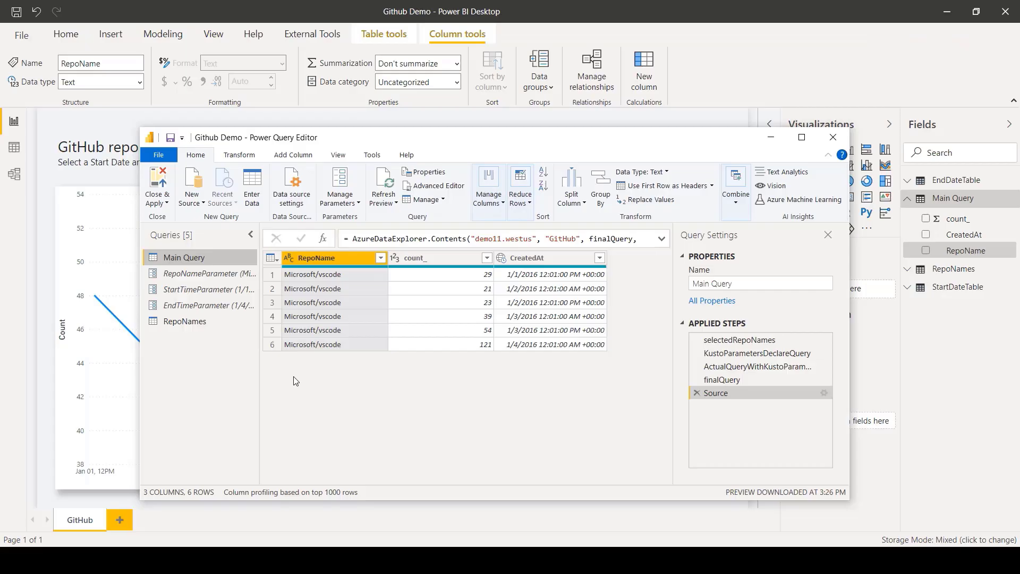
Check the RepoName, StartTime and EndTime parameter values, then open Main Query's M code.
{"action": "left_click", "coordinate": [235, 278]}
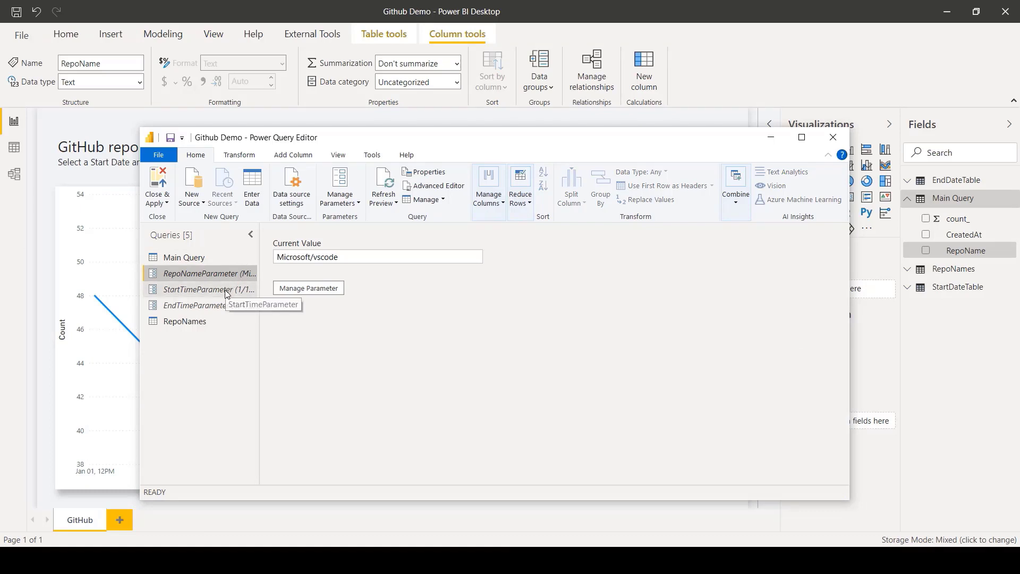
{"action": "left_click", "coordinate": [227, 292]}
{"action": "left_click", "coordinate": [221, 307]}
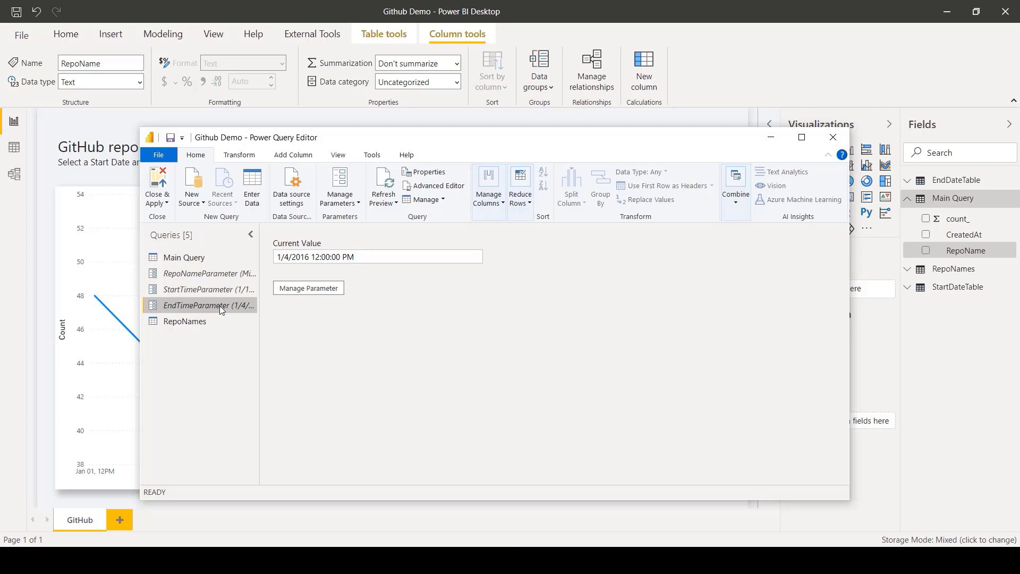
{"action": "left_click", "coordinate": [237, 260]}
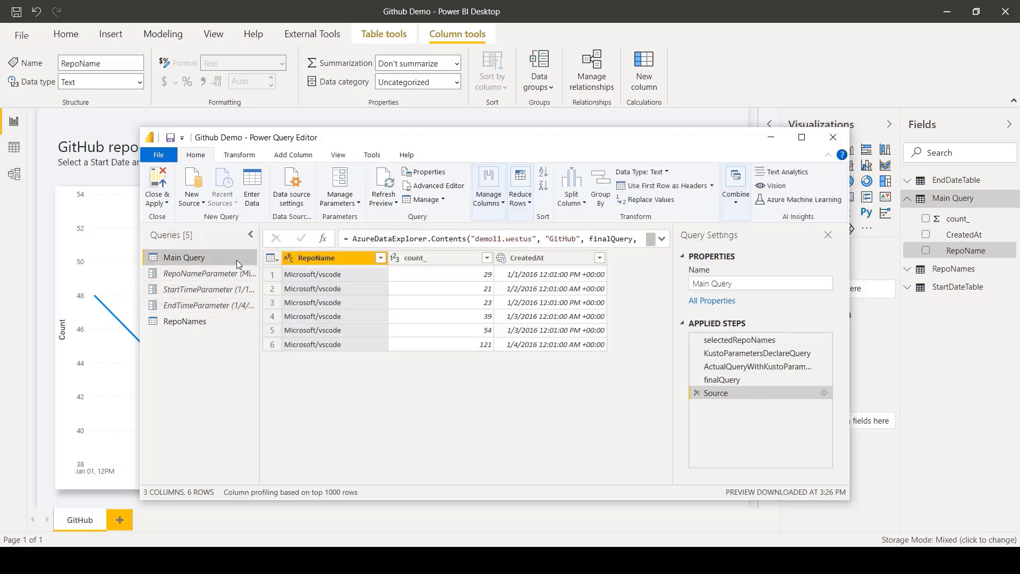
{"action": "left_click", "coordinate": [415, 187]}
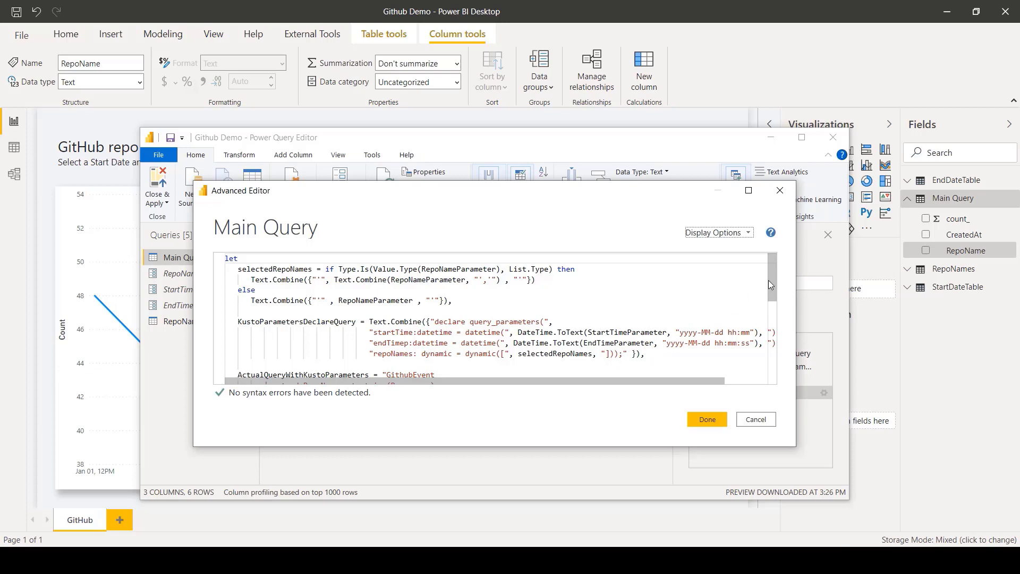
Scroll through Main Query's M code in the Advanced Editor.
{"action": "left_click_drag", "start_coordinate": [770, 277], "coordinate": [769, 304]}
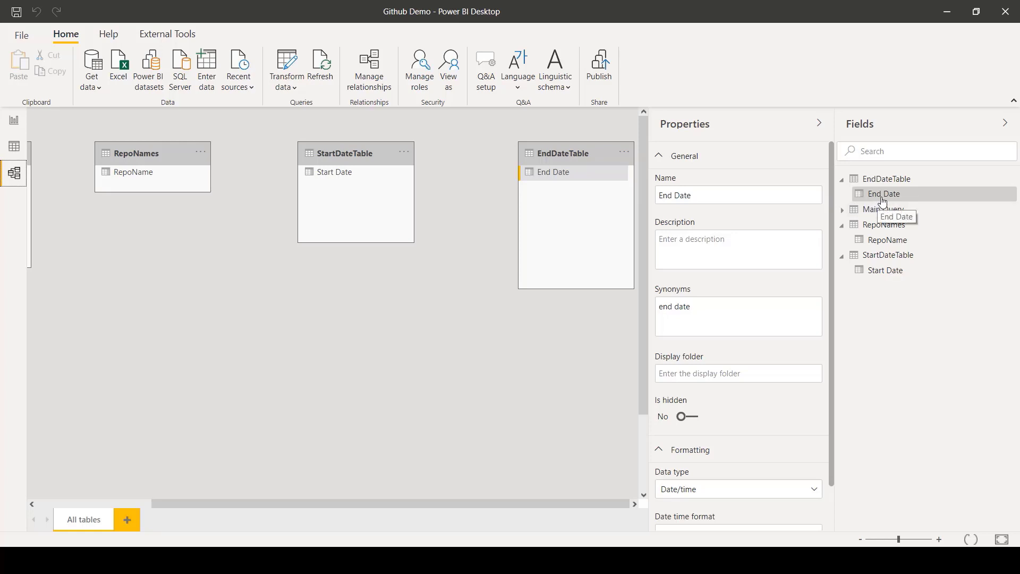
Bind the RepoName field to RepoNameParameter with Multi-select set to Yes.
{"action": "left_click", "coordinate": [888, 271]}
{"action": "left_click", "coordinate": [888, 241]}
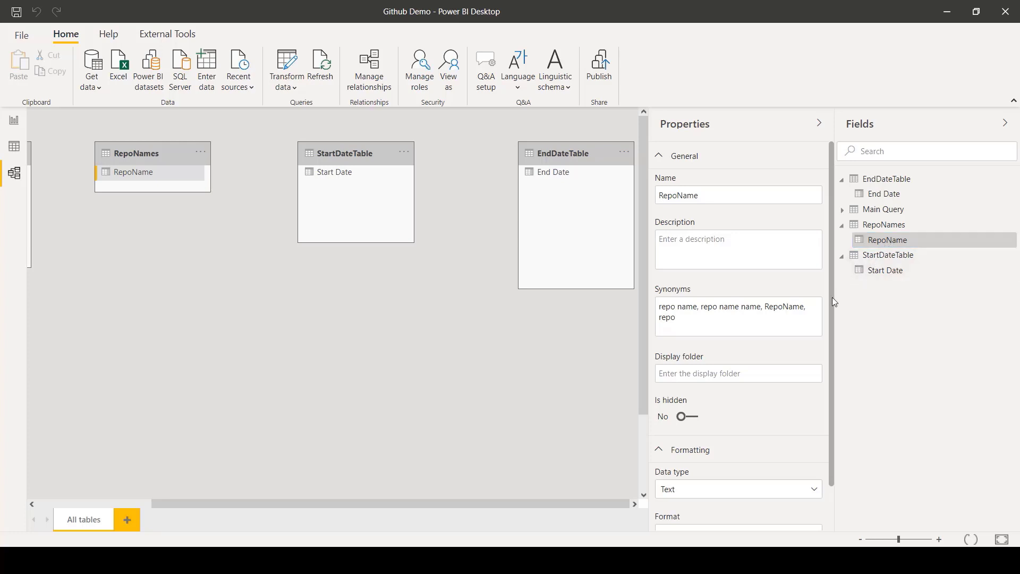
{"action": "left_click_drag", "start_coordinate": [832, 298], "coordinate": [832, 347]}
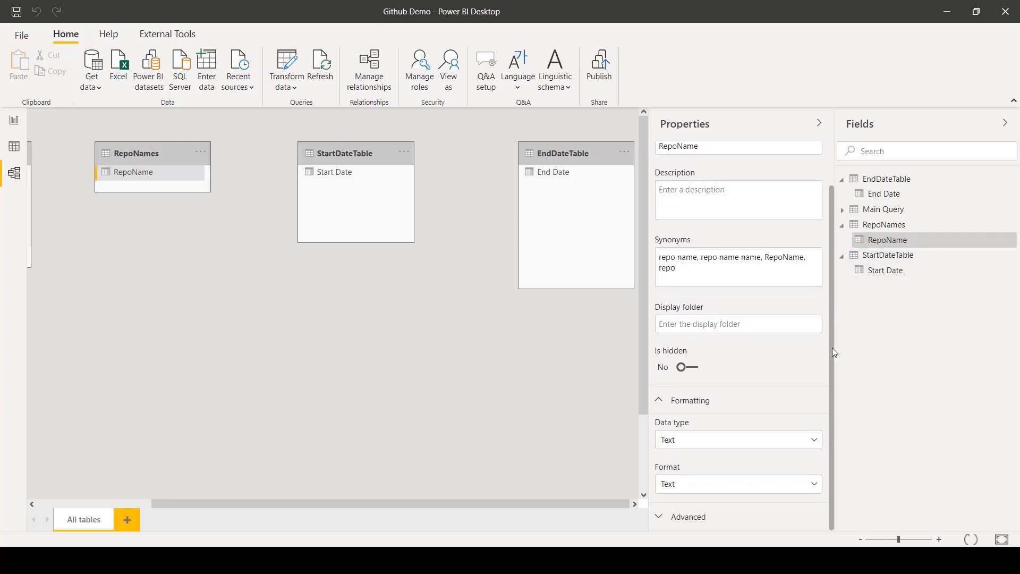
{"action": "left_click", "coordinate": [757, 518]}
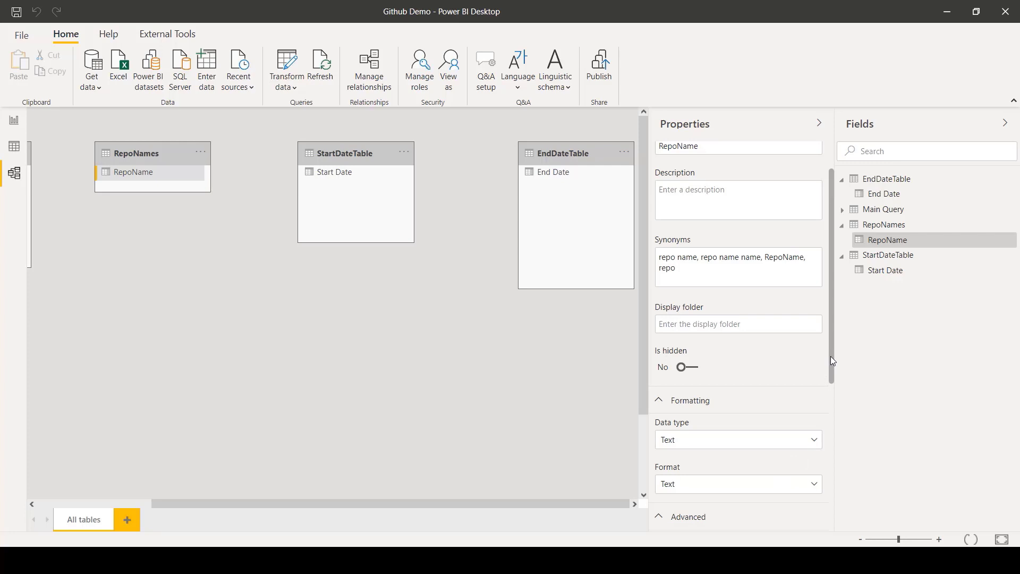
{"action": "left_click_drag", "start_coordinate": [832, 360], "coordinate": [824, 509]}
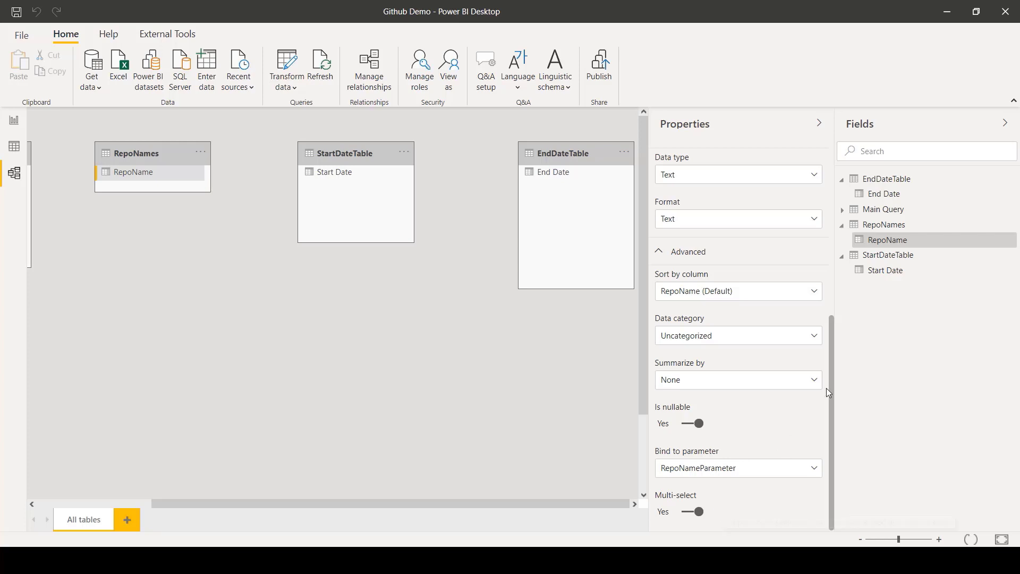
Confirm Start Date is bound to StartTimeParameter without multi-select, then return to the report page.
{"action": "left_click", "coordinate": [871, 274]}
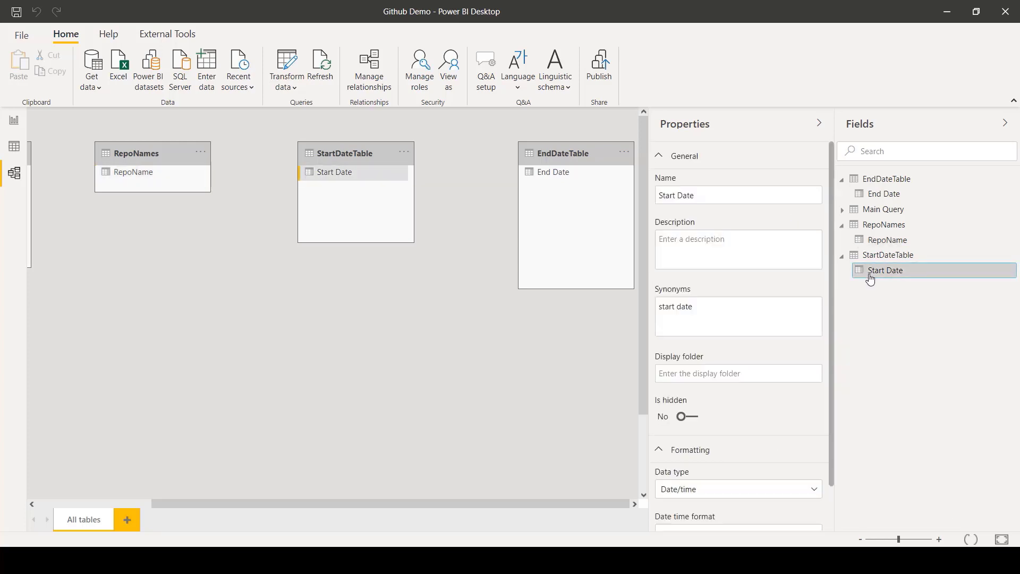
{"action": "scroll", "coordinate": [832, 346], "scroll_direction": "down", "scroll_amount": 2}
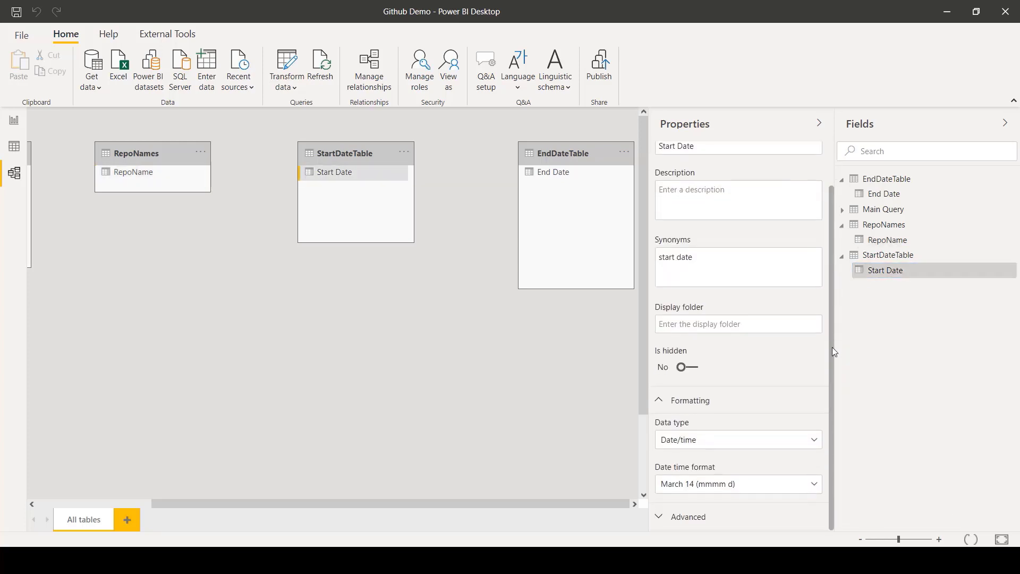
{"action": "left_click", "coordinate": [737, 515]}
{"action": "scroll", "coordinate": [739, 486], "scroll_direction": "down", "scroll_amount": 4}
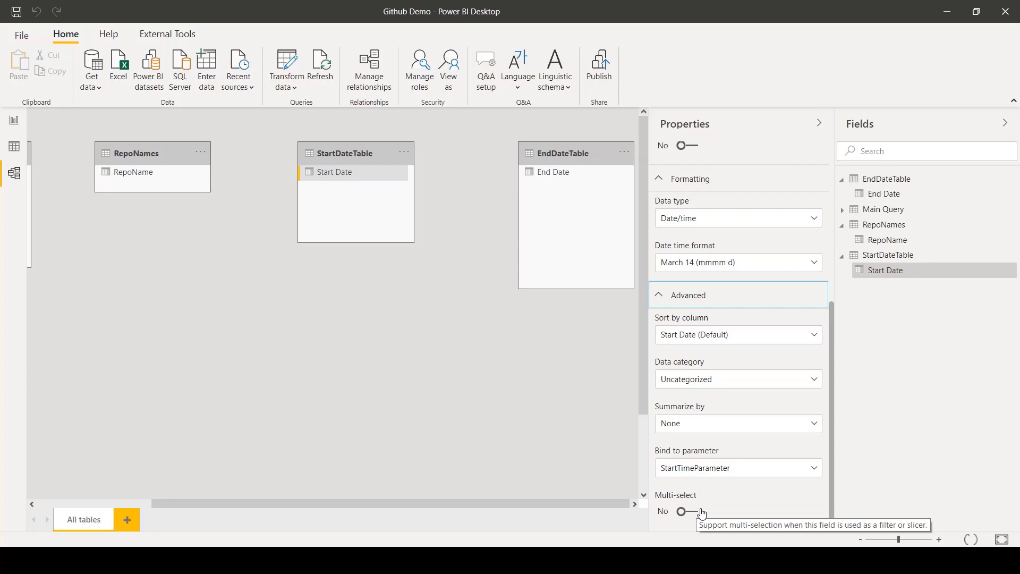
{"action": "left_click", "coordinate": [7, 124]}
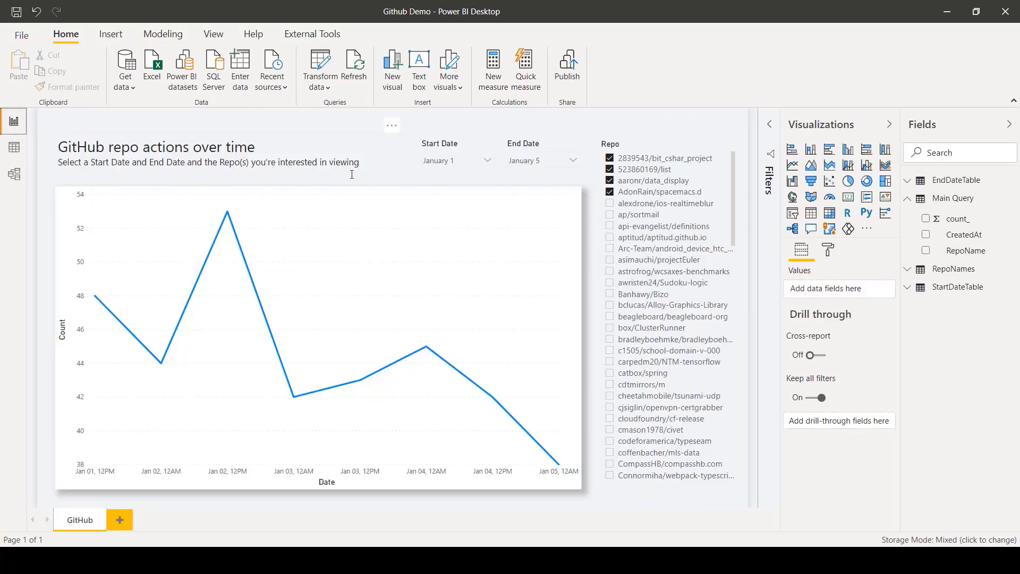
Check which fields feed the Start Date, End Date and Repo slicers.
{"action": "left_click", "coordinate": [446, 171]}
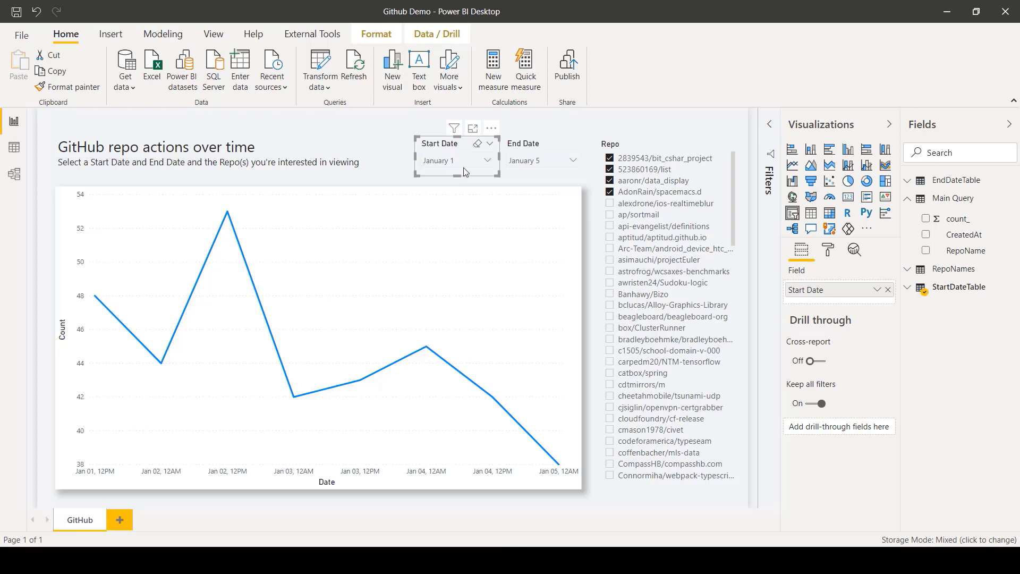
{"action": "left_click", "coordinate": [529, 173]}
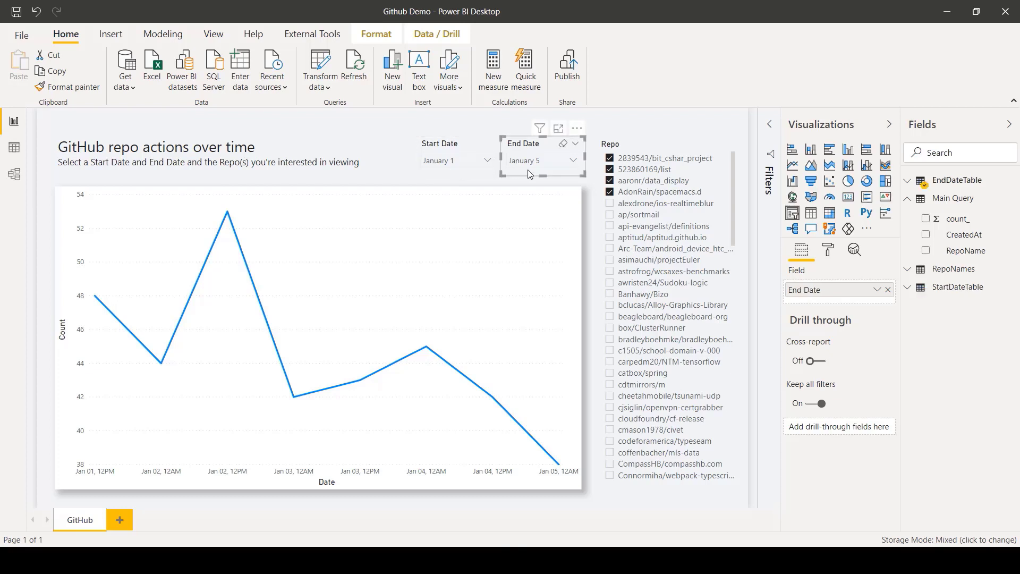
{"action": "left_click", "coordinate": [658, 149]}
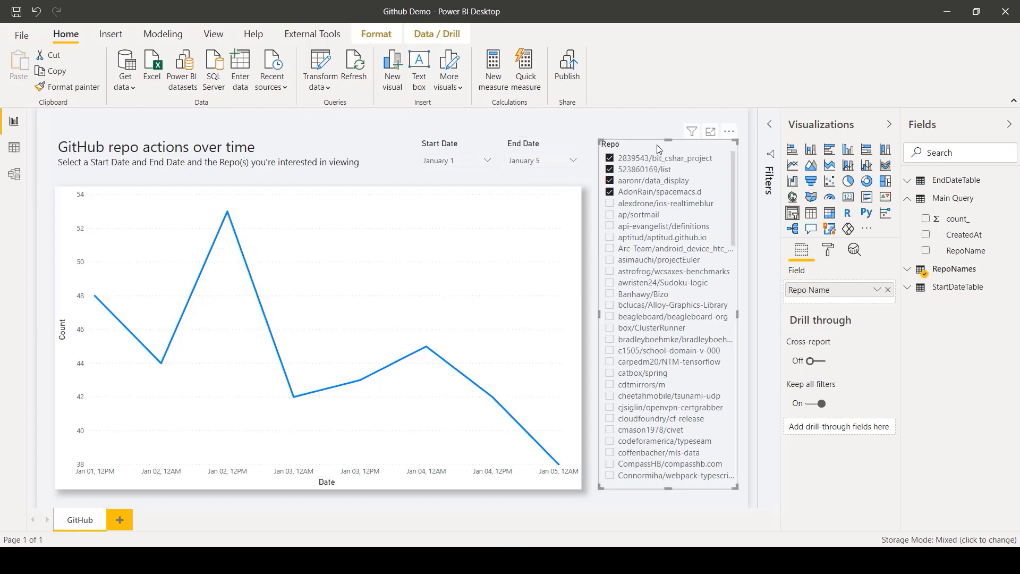
Set the End Date slicer to January 22.
{"action": "left_click", "coordinate": [571, 161]}
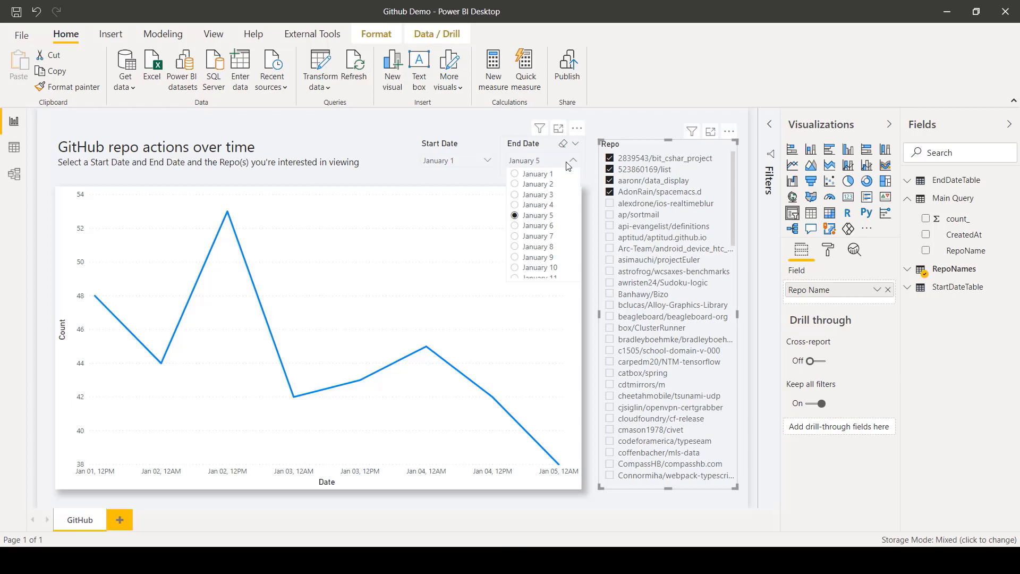
{"action": "scroll", "coordinate": [566, 216], "scroll_direction": "down", "scroll_amount": 5}
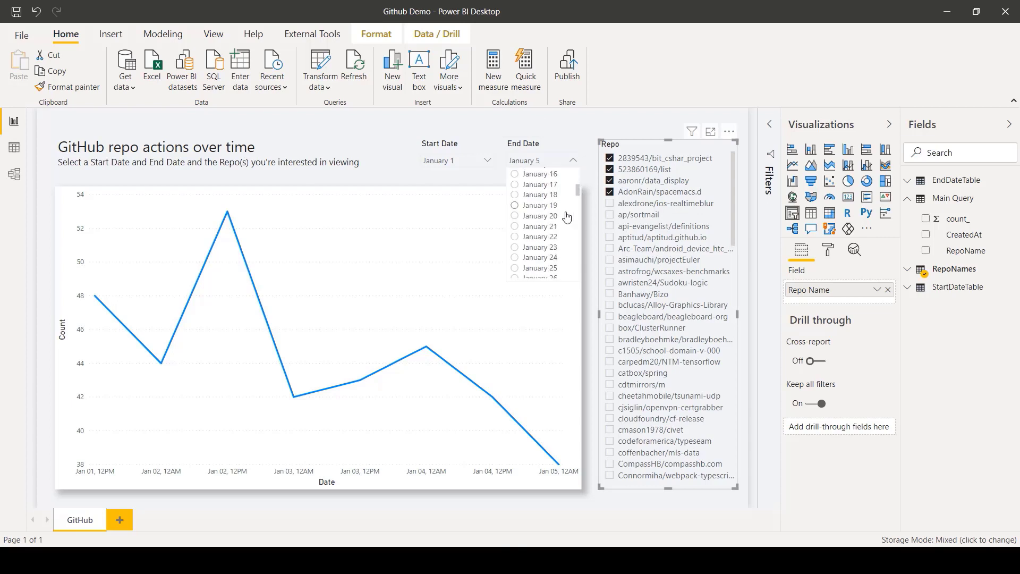
{"action": "left_click", "coordinate": [554, 237]}
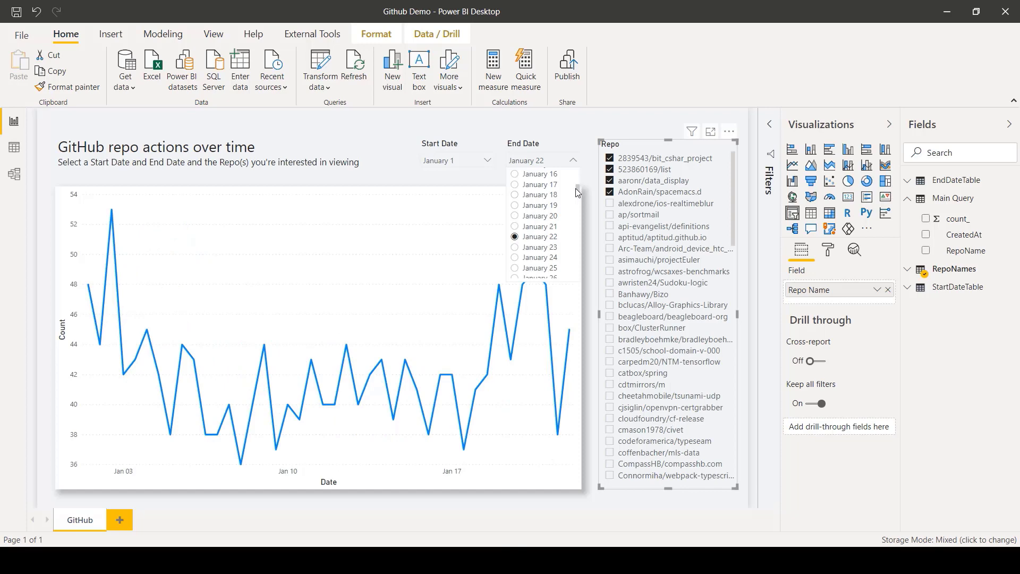
{"action": "left_click_drag", "start_coordinate": [578, 192], "coordinate": [578, 203]}
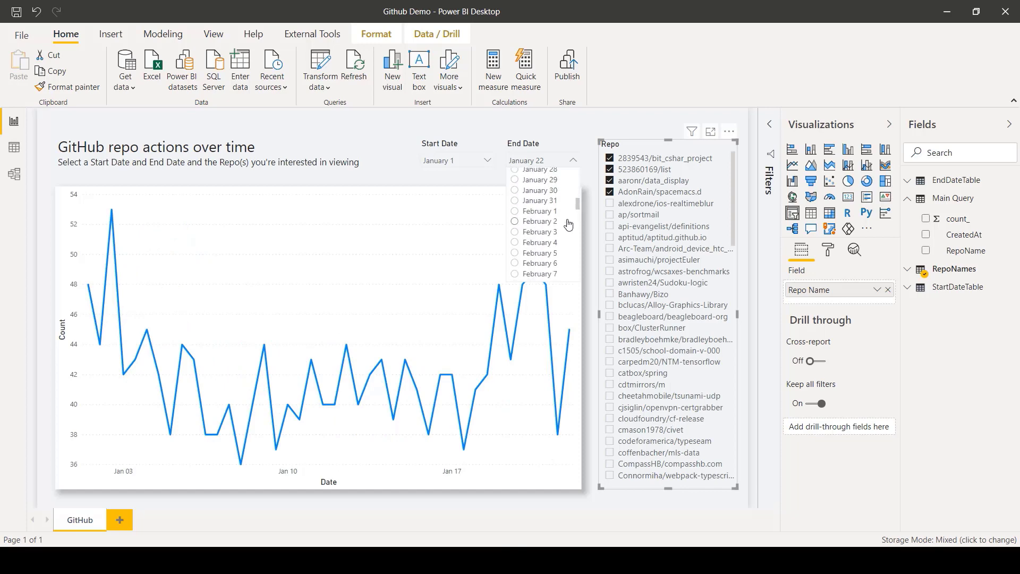